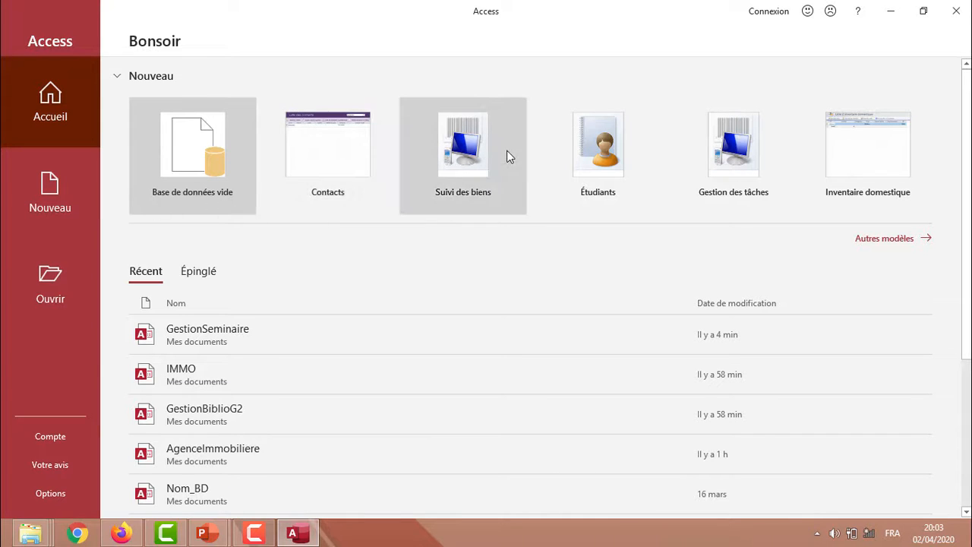
Step: Browse the additional database templates, preview the blank database creation form, and return to the start page
{"action": "left_click", "coordinate": [881, 240]}
{"action": "scroll", "coordinate": [969, 390], "scroll_direction": "down", "scroll_amount": 10}
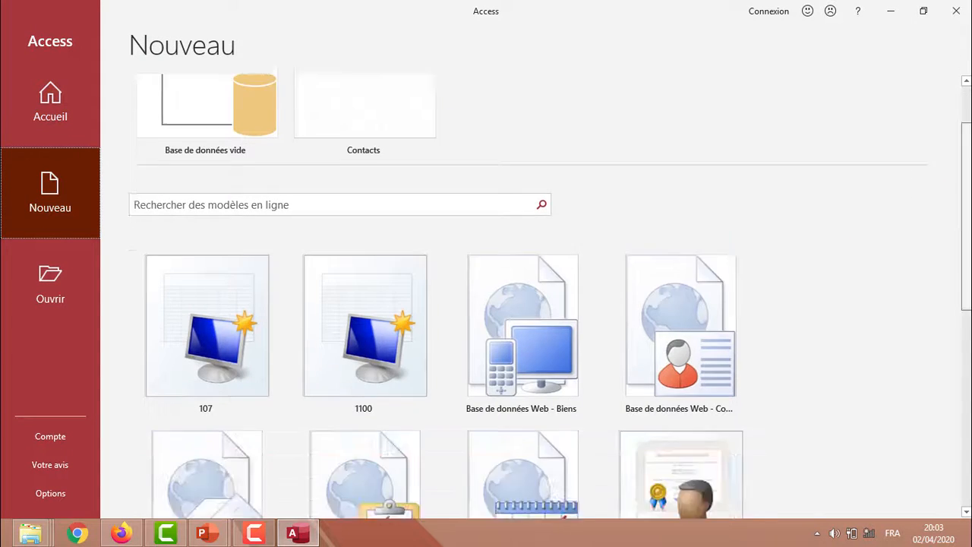
{"action": "scroll", "coordinate": [970, 390], "scroll_direction": "up", "scroll_amount": 10}
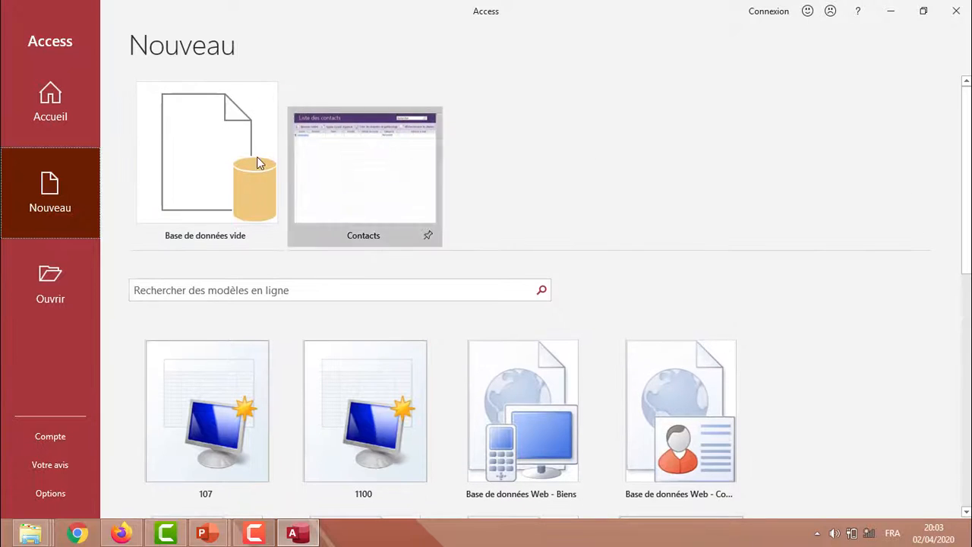
{"action": "left_click", "coordinate": [202, 155]}
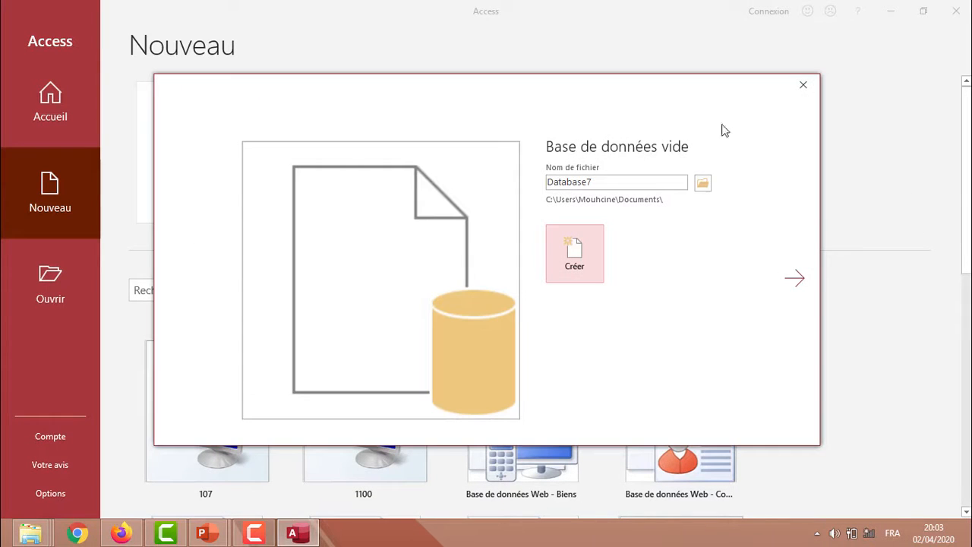
{"action": "left_click", "coordinate": [801, 88]}
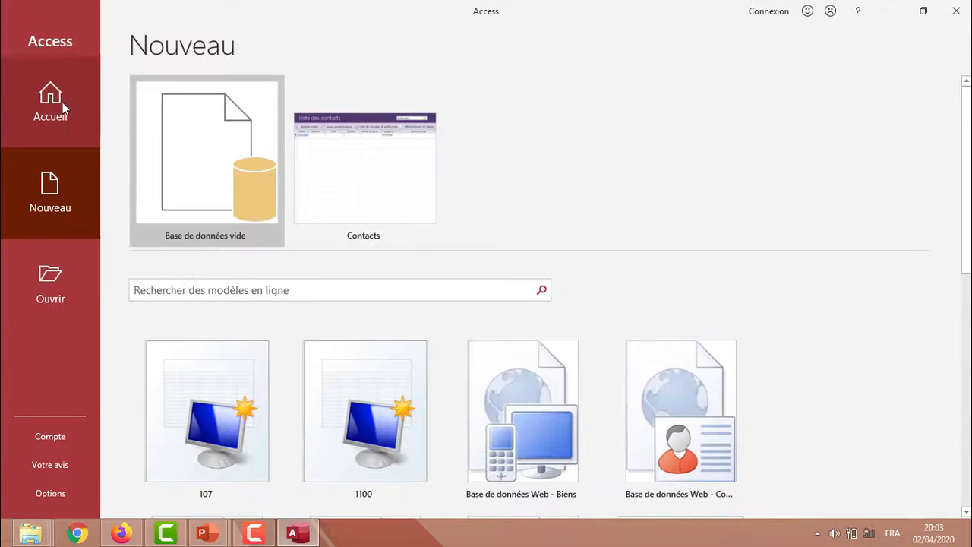
{"action": "left_click", "coordinate": [54, 102]}
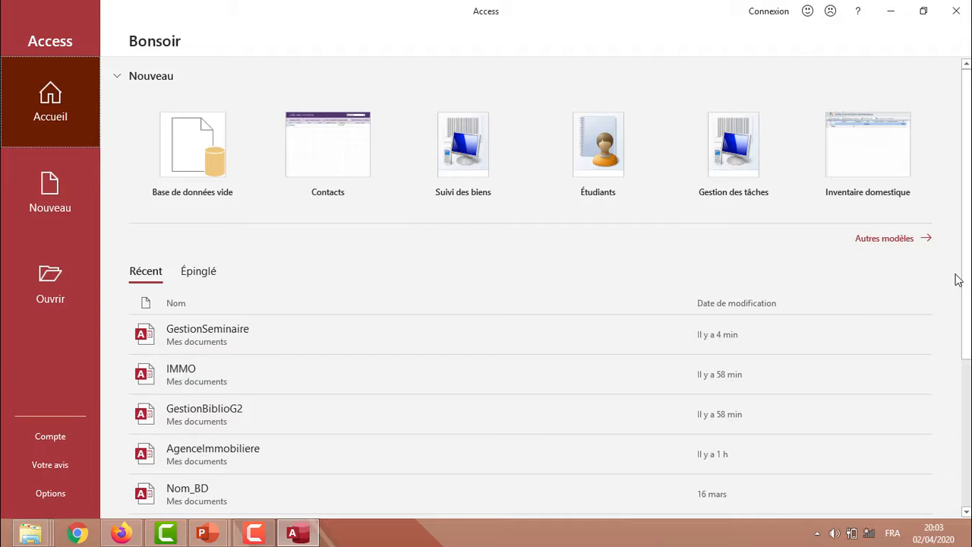
Step: Review the start, new database, open file, account and feedback pages
{"action": "scroll", "coordinate": [956, 278], "scroll_direction": "down", "scroll_amount": 3}
{"action": "left_click", "coordinate": [58, 117]}
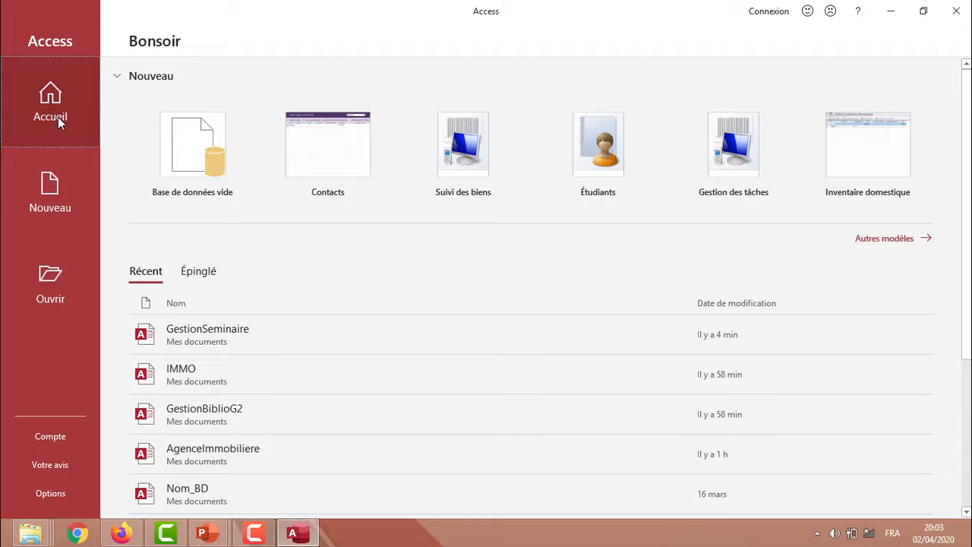
{"action": "left_click", "coordinate": [52, 204]}
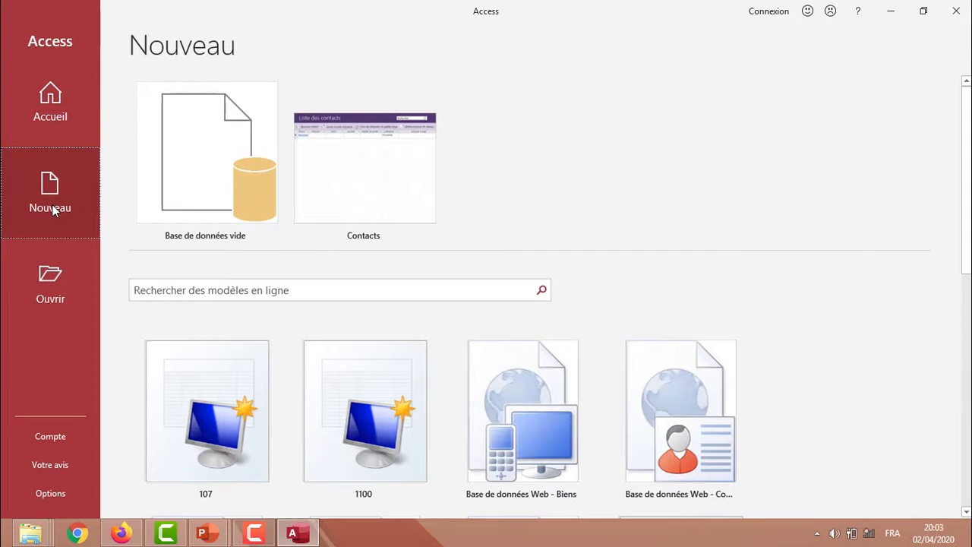
{"action": "left_click", "coordinate": [46, 278]}
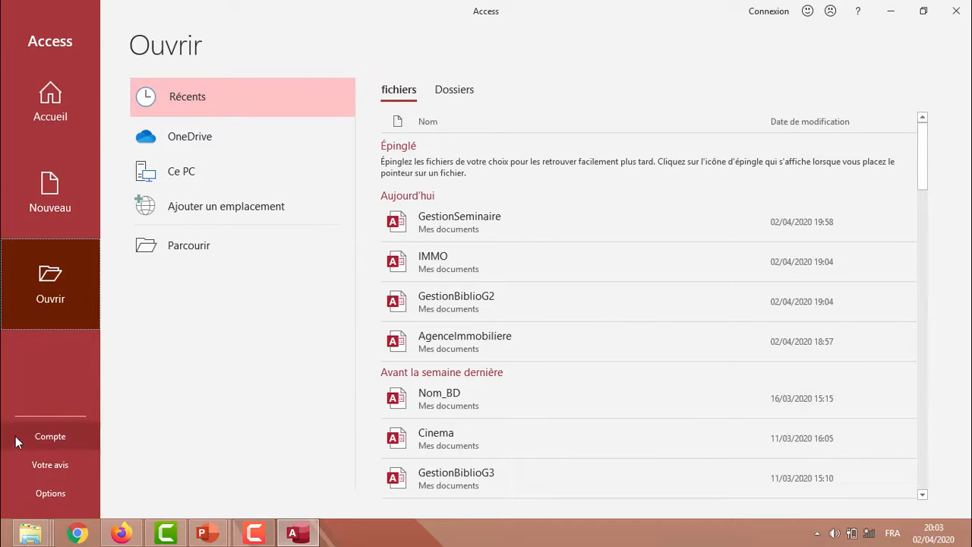
{"action": "left_click", "coordinate": [44, 433]}
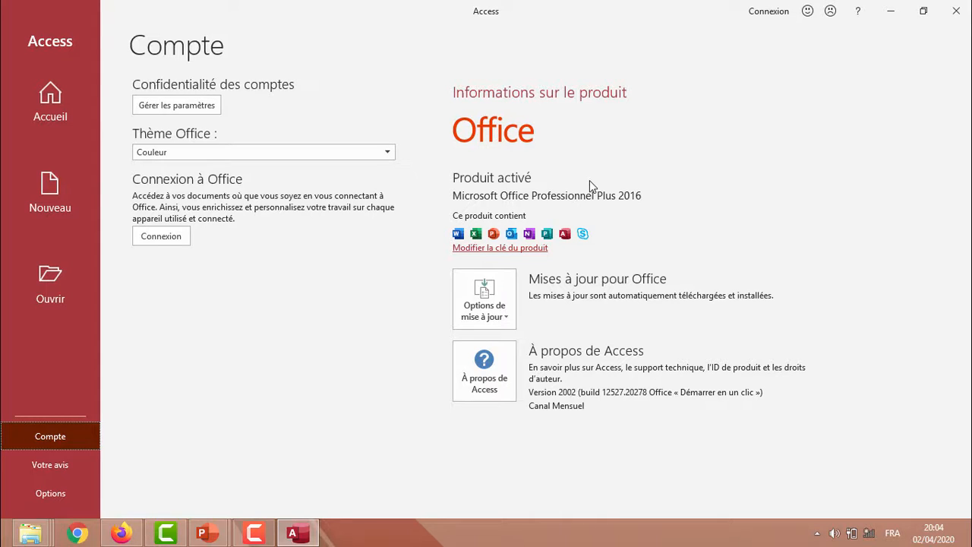
{"action": "left_click", "coordinate": [60, 469]}
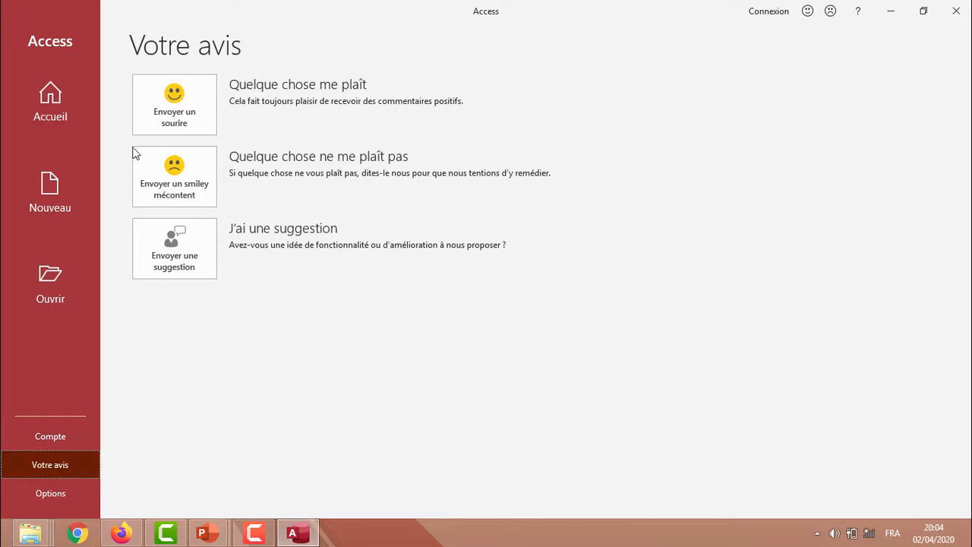
Step: Examine the General, Current Database, Datasheet and Proofing categories of the Access options, and close the options
{"action": "left_click", "coordinate": [61, 490]}
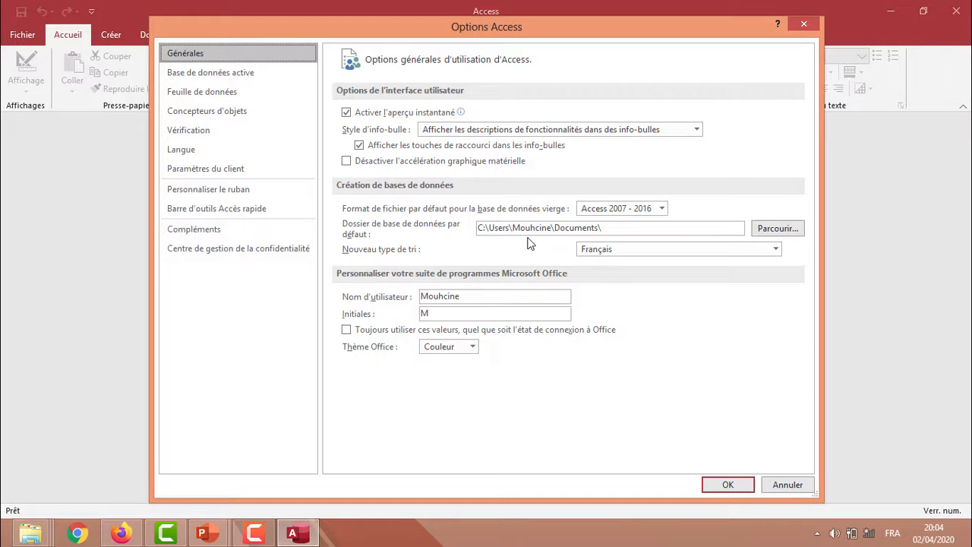
{"action": "left_click", "coordinate": [244, 97]}
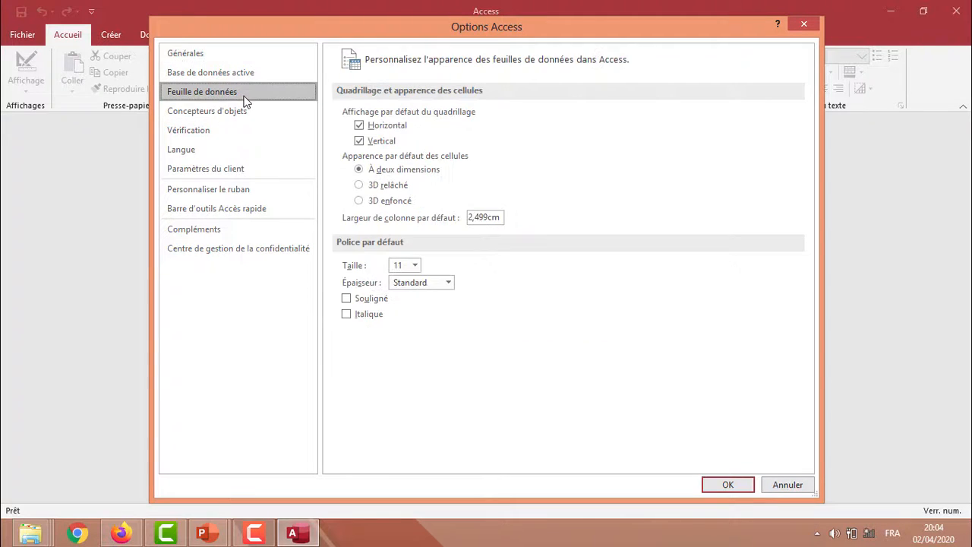
{"action": "left_click", "coordinate": [246, 73]}
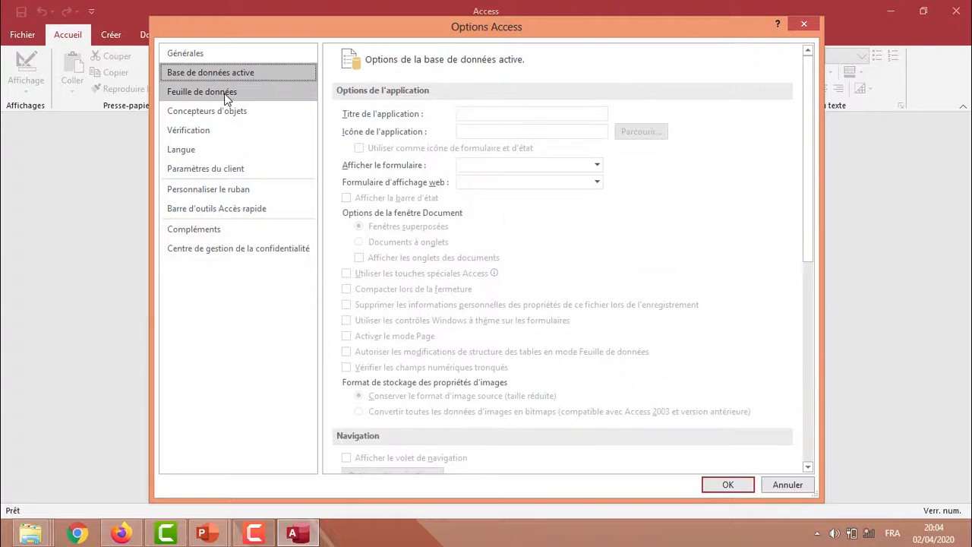
{"action": "left_click", "coordinate": [226, 94]}
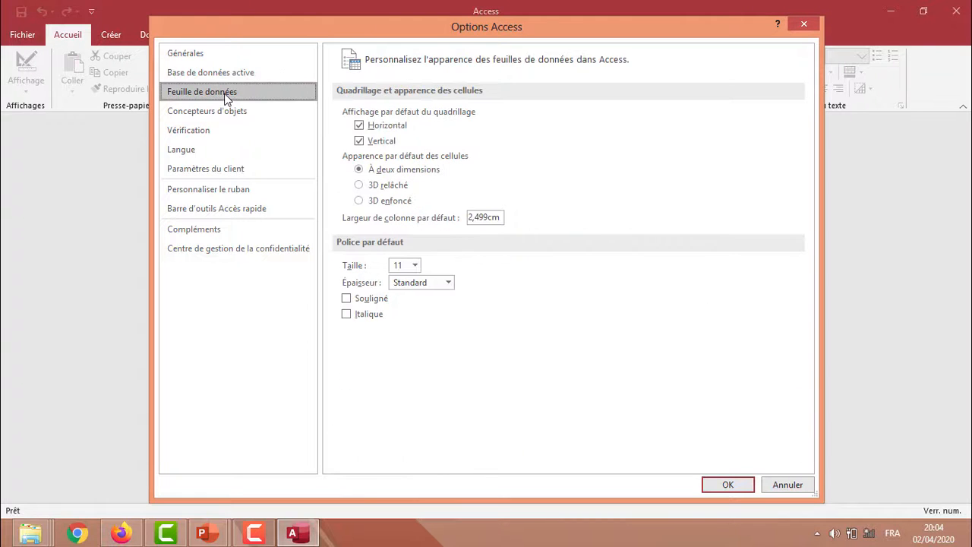
{"action": "left_click", "coordinate": [194, 130]}
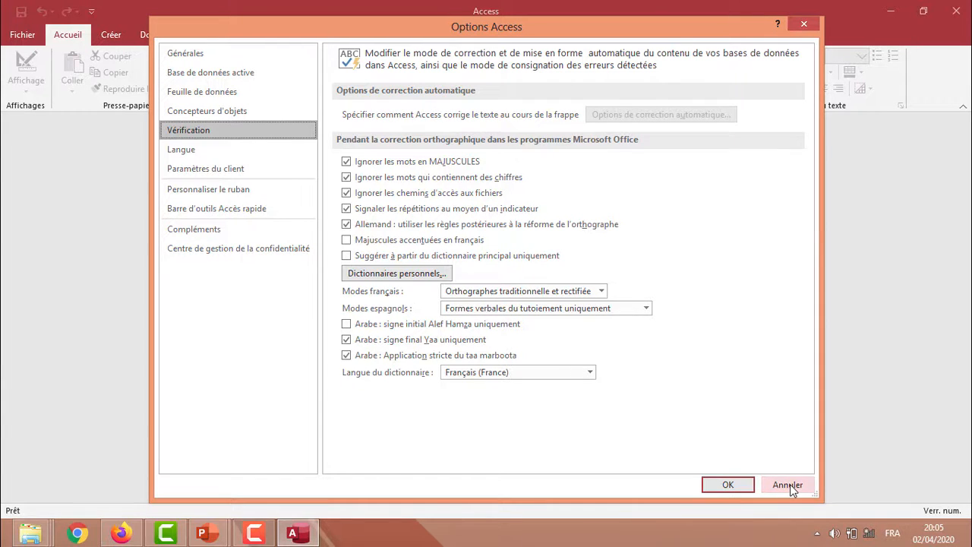
{"action": "left_click", "coordinate": [727, 485]}
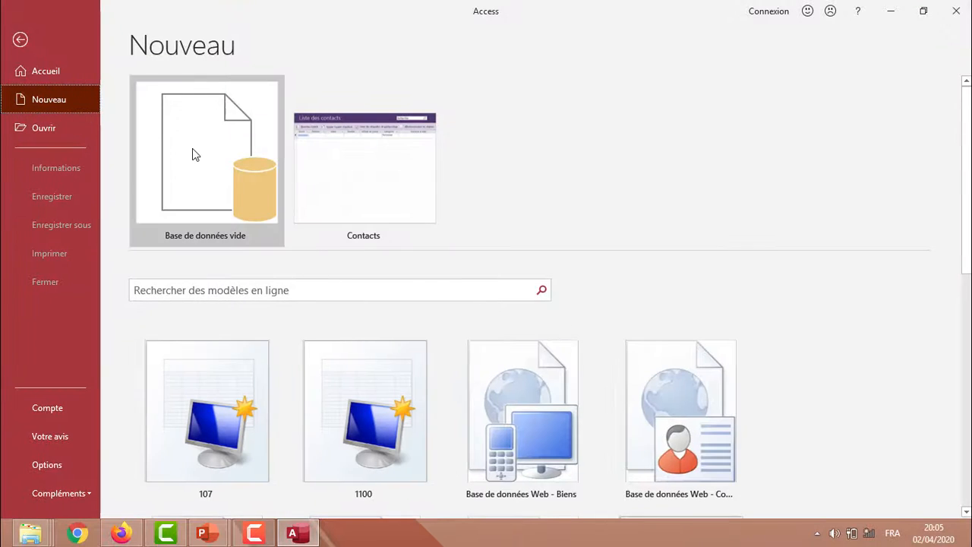
Step: Open the recent GestionSeminaire database and collapse its navigation pane
{"action": "left_click", "coordinate": [41, 128]}
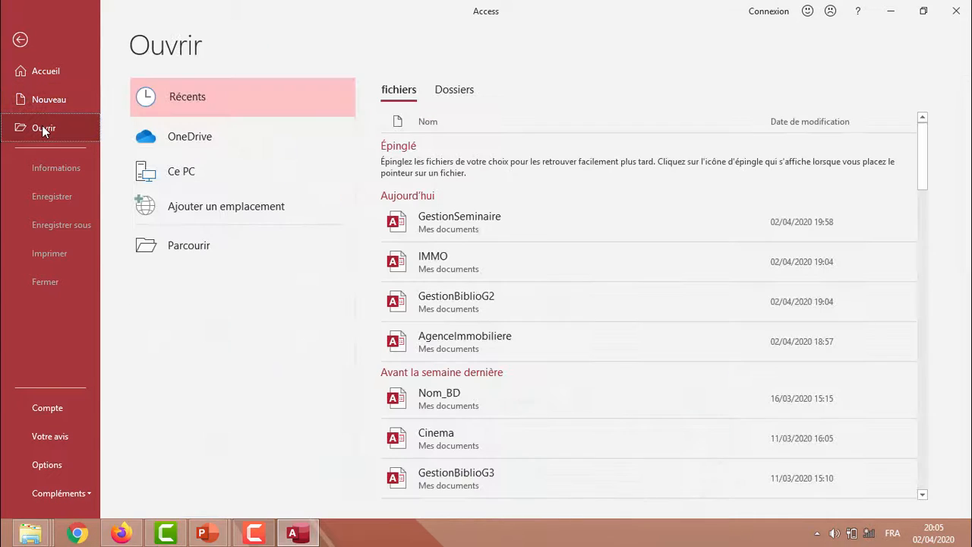
{"action": "left_click", "coordinate": [489, 219]}
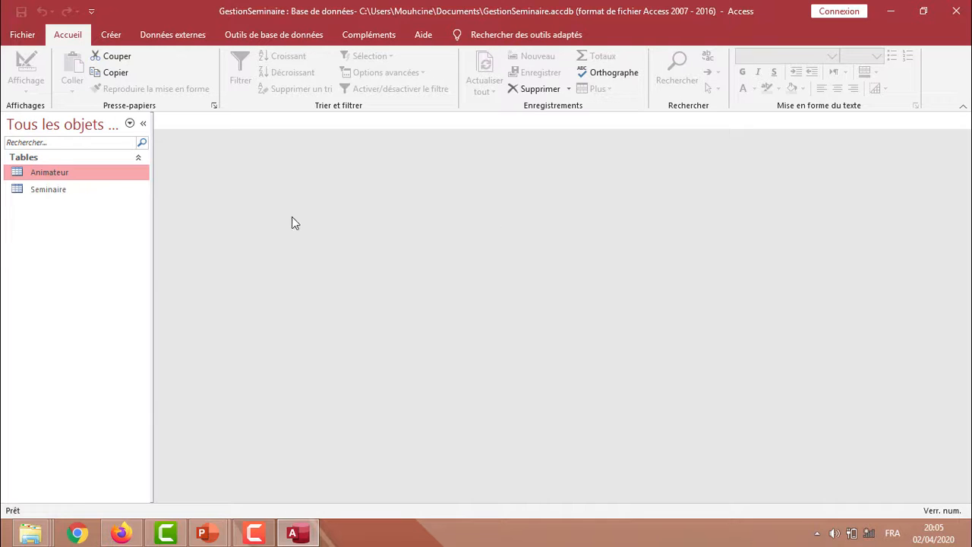
{"action": "left_click", "coordinate": [143, 124]}
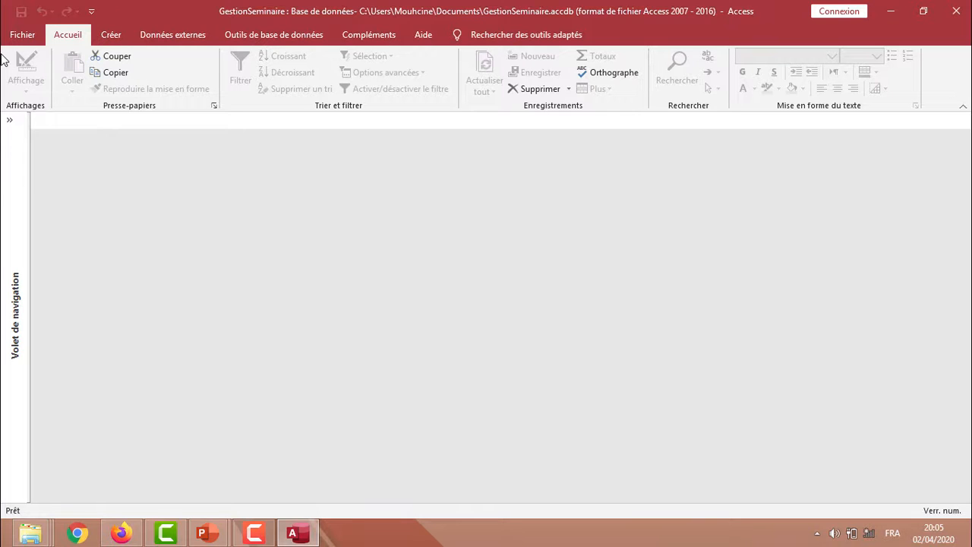
Step: Examine the command groups for creating objects, external data, database tools, add-ins and file management
{"action": "left_click", "coordinate": [116, 33]}
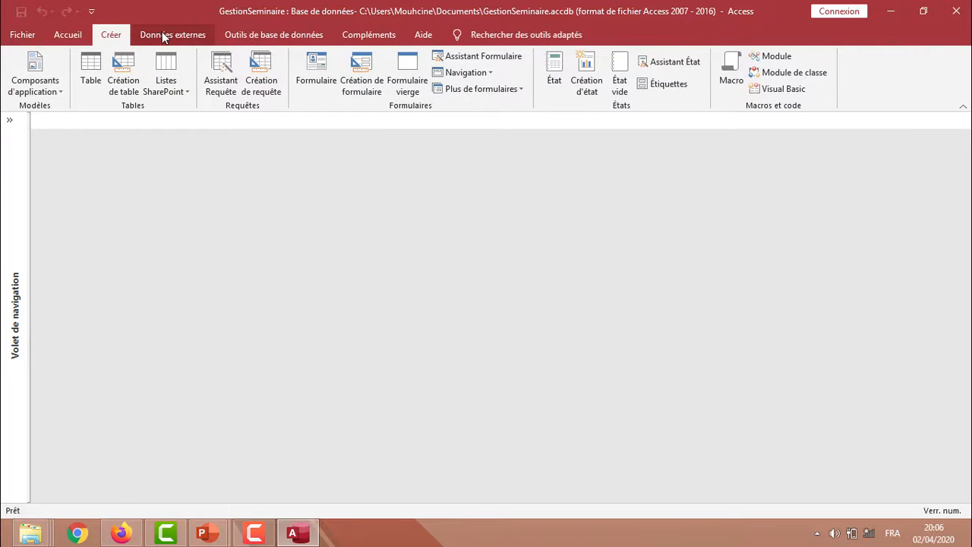
{"action": "left_click", "coordinate": [162, 34]}
{"action": "left_click", "coordinate": [254, 35]}
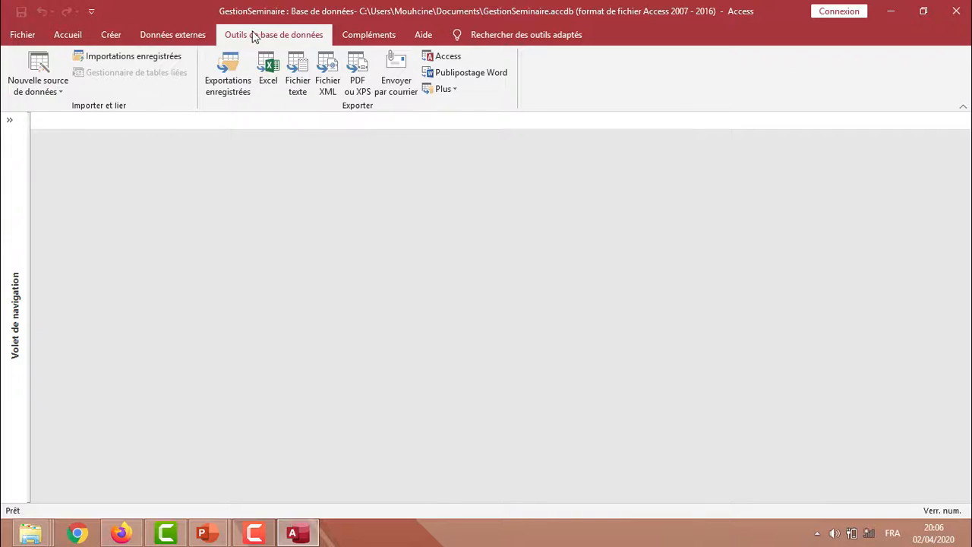
{"action": "left_click", "coordinate": [364, 36]}
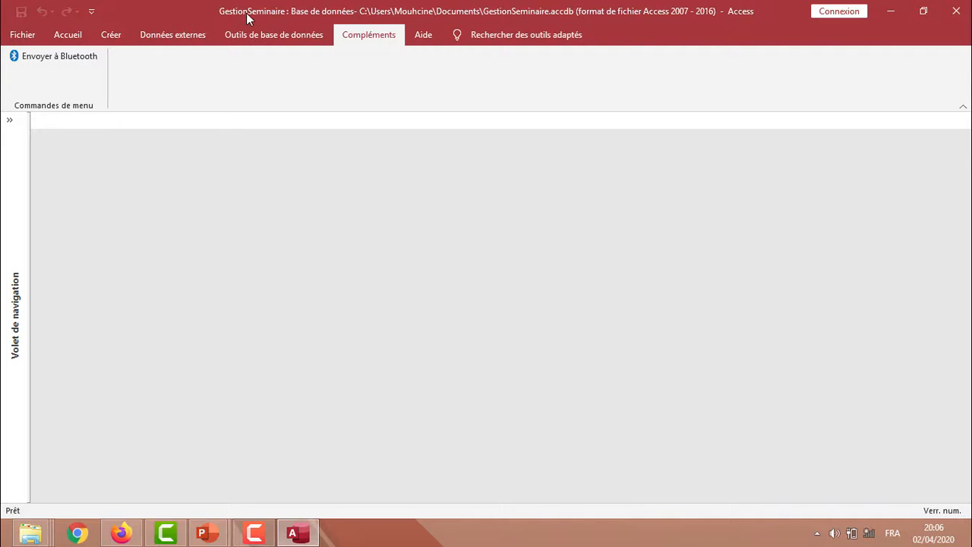
{"action": "left_click", "coordinate": [280, 35]}
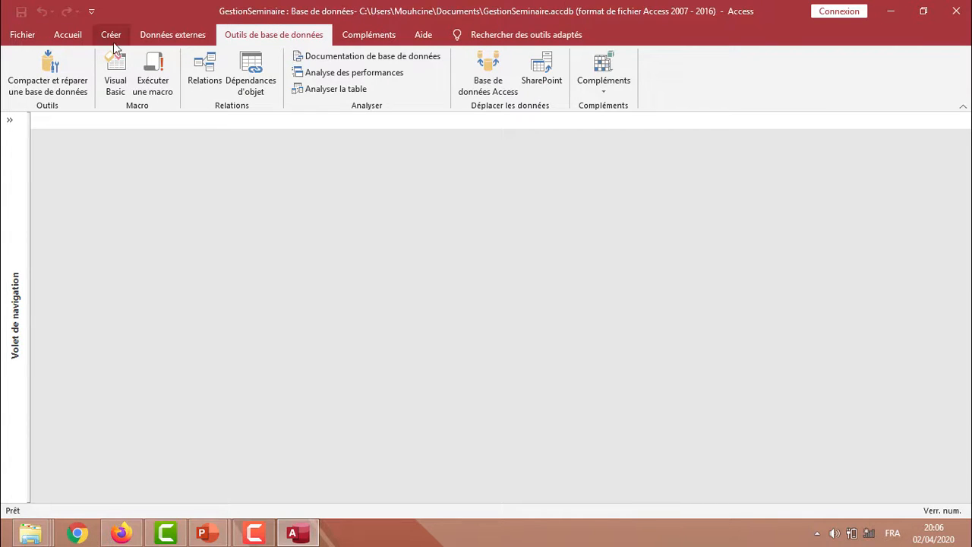
{"action": "left_click", "coordinate": [161, 38]}
{"action": "left_click", "coordinate": [23, 36]}
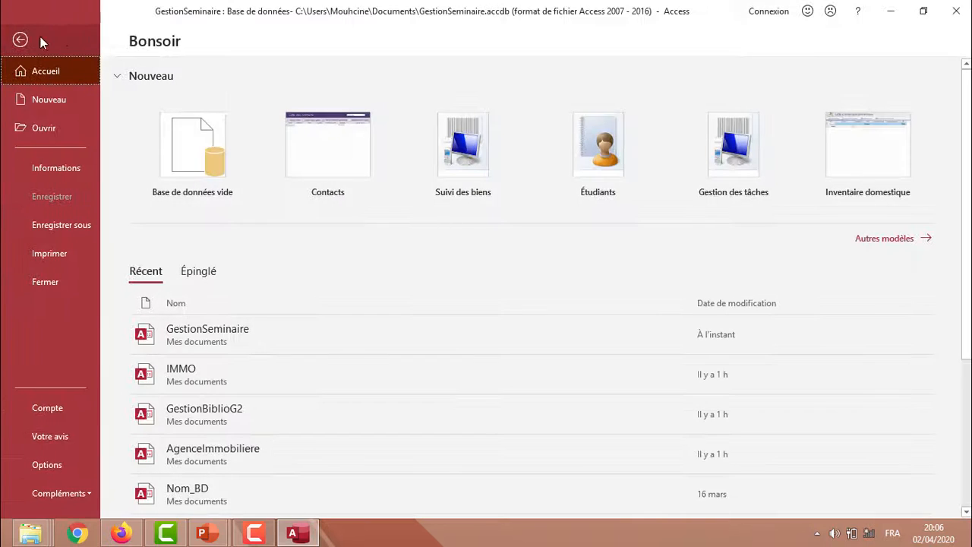
{"action": "left_click", "coordinate": [23, 39]}
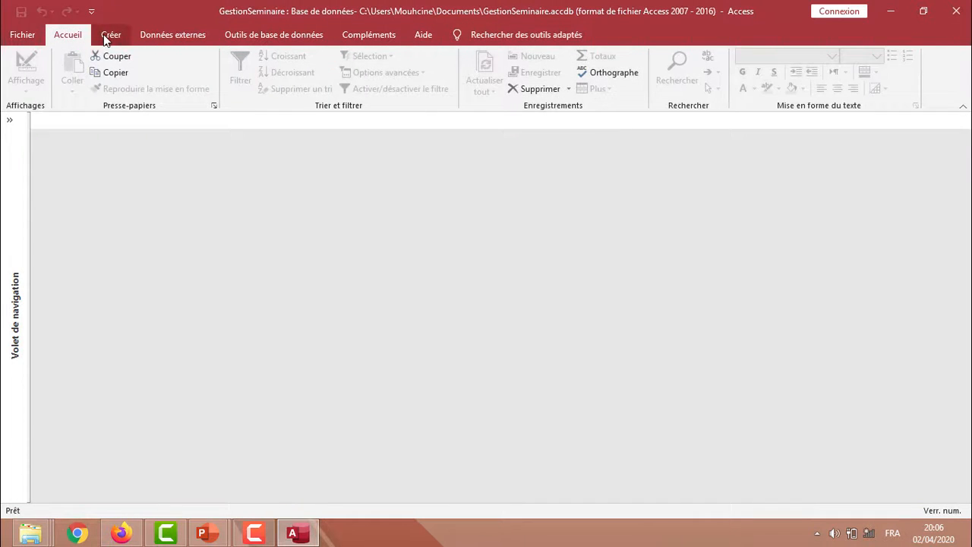
{"action": "left_click", "coordinate": [105, 35]}
{"action": "left_click", "coordinate": [68, 35]}
{"action": "left_click", "coordinate": [112, 35]}
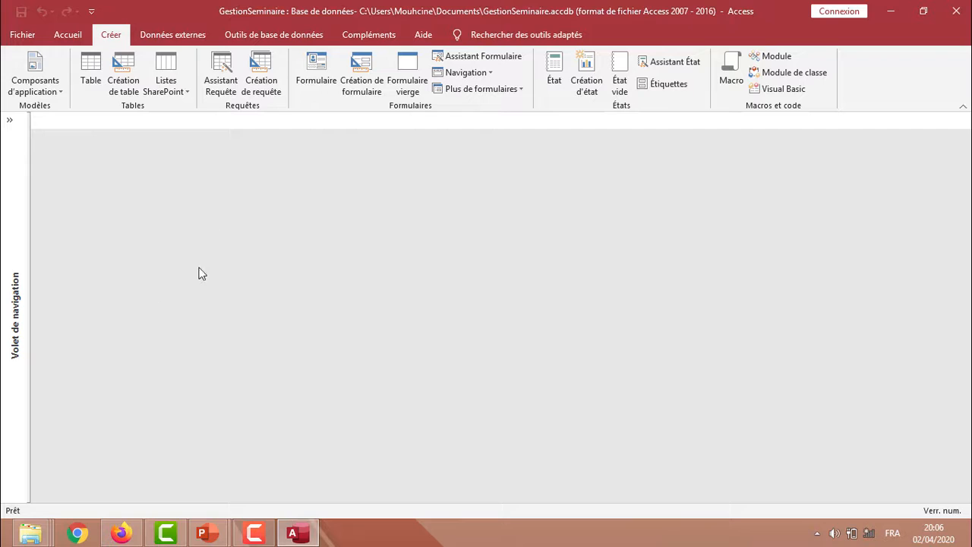
Step: Expand the navigation pane and open the Animateur table in Datasheet view
{"action": "left_click", "coordinate": [9, 119]}
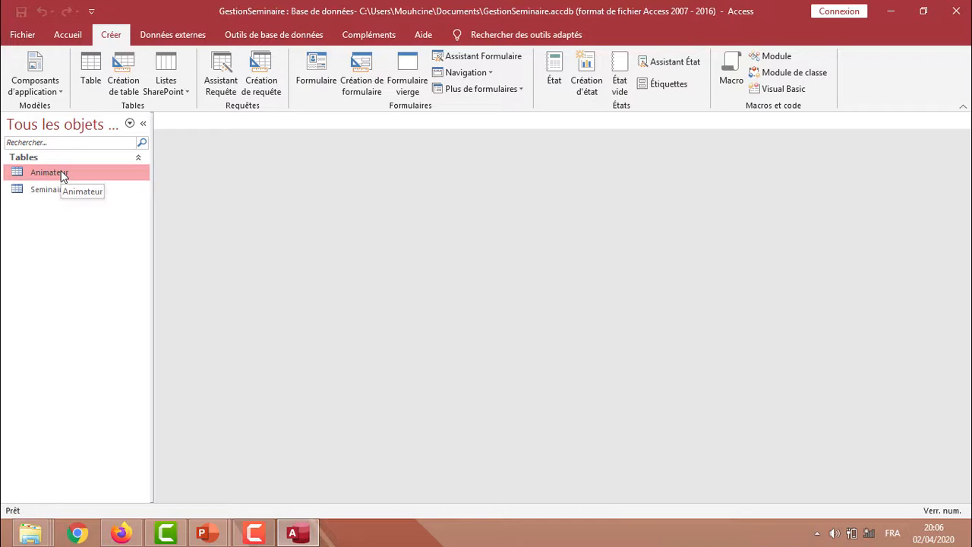
{"action": "left_click", "coordinate": [47, 190]}
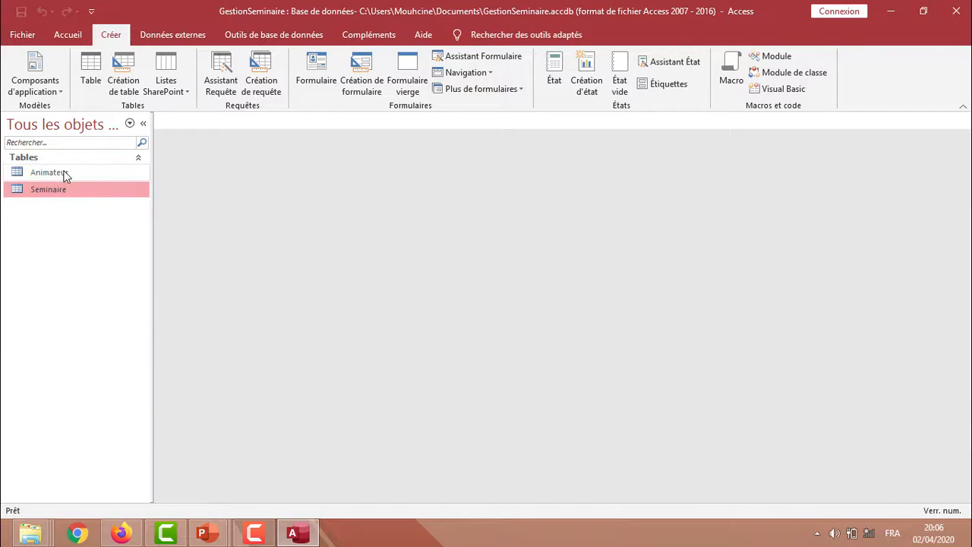
{"action": "left_click", "coordinate": [65, 174]}
{"action": "double_click", "coordinate": [65, 173]}
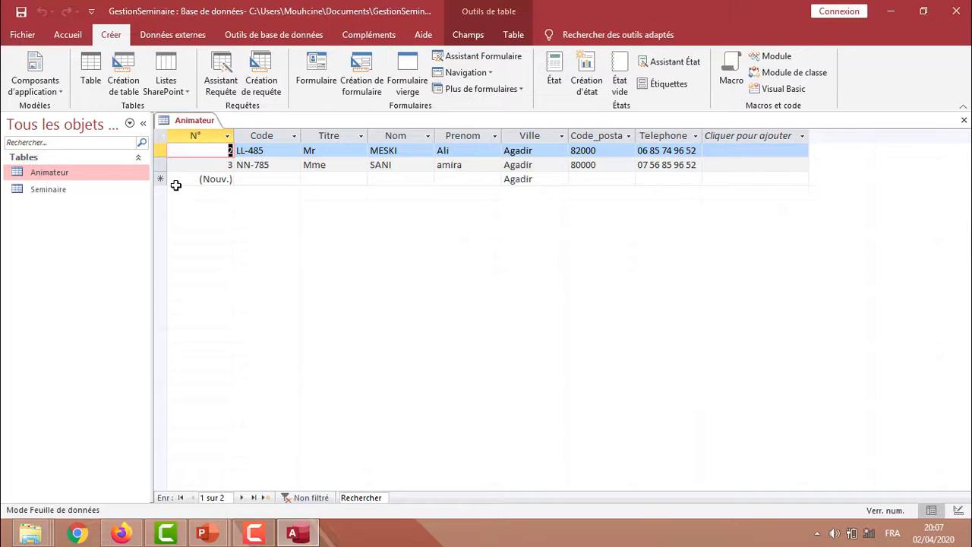
{"action": "left_click", "coordinate": [24, 36]}
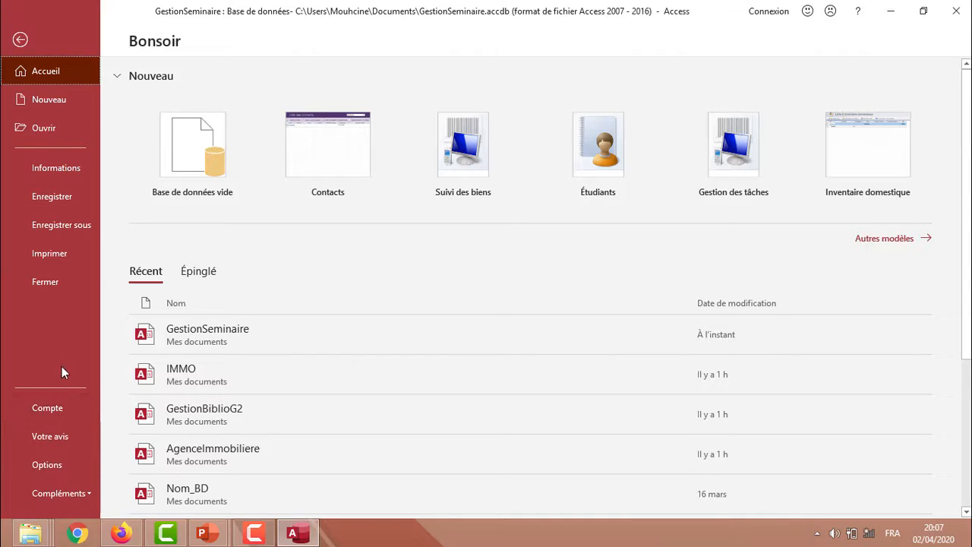
{"action": "left_click", "coordinate": [21, 40]}
Step: Switch the Animateur table to Design view and select the Nouvelles valeurs property of the N° field
{"action": "left_click", "coordinate": [66, 36]}
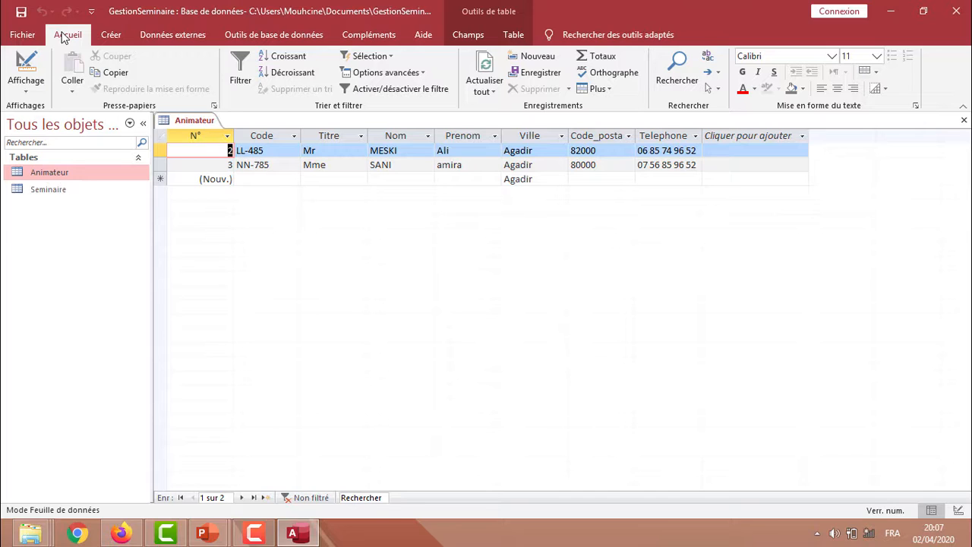
{"action": "left_click", "coordinate": [26, 83]}
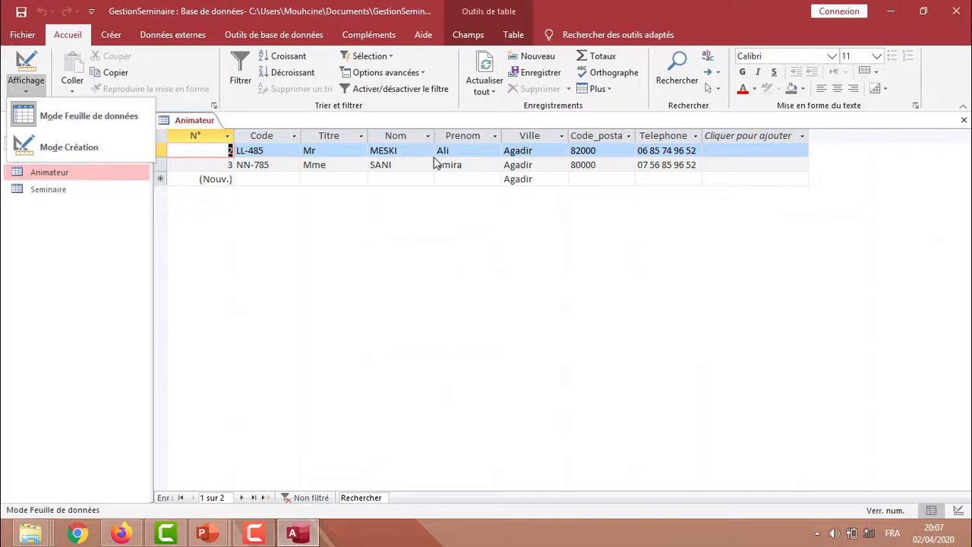
{"action": "left_click", "coordinate": [26, 82]}
{"action": "left_click", "coordinate": [25, 82]}
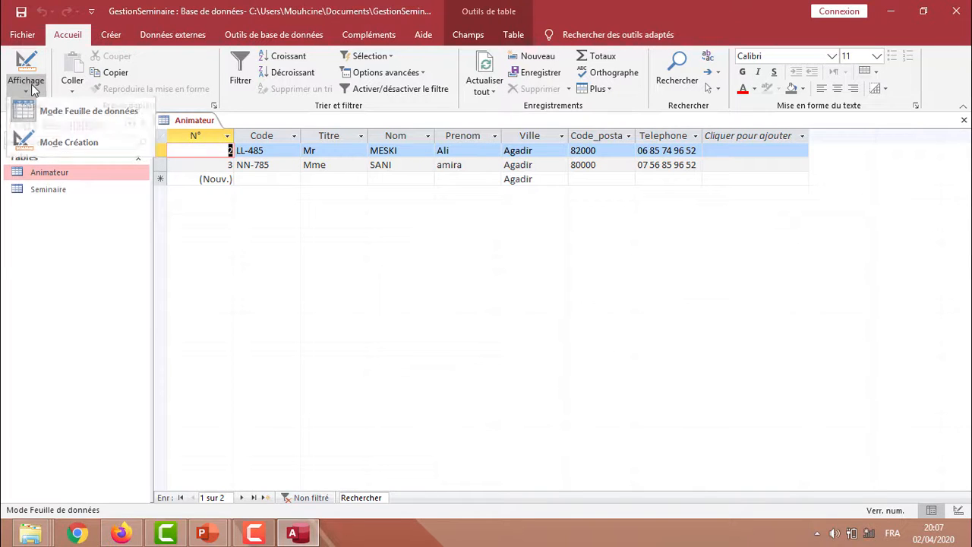
{"action": "left_click", "coordinate": [55, 146]}
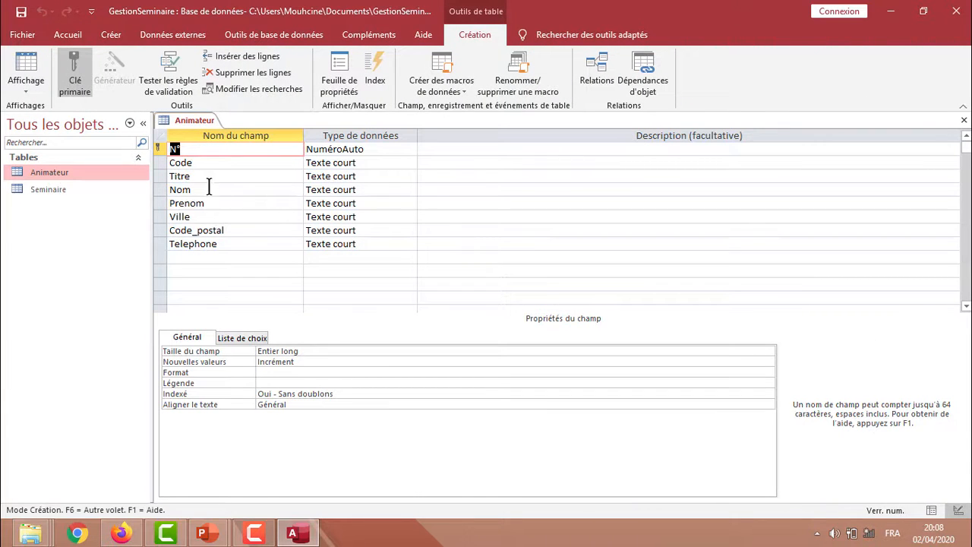
{"action": "left_click", "coordinate": [310, 362]}
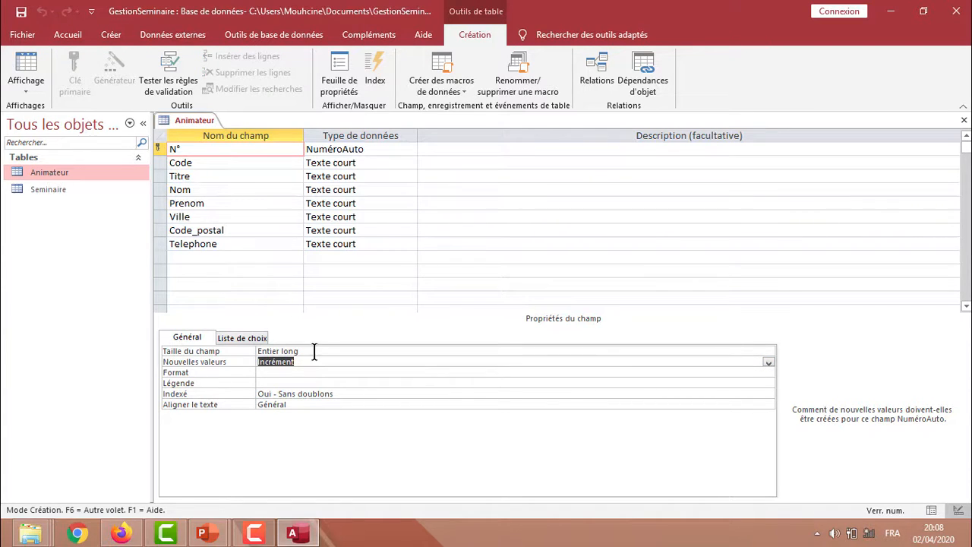
Step: View the Titre field's properties and switch the Animateur table back to Datasheet view
{"action": "left_click", "coordinate": [214, 179]}
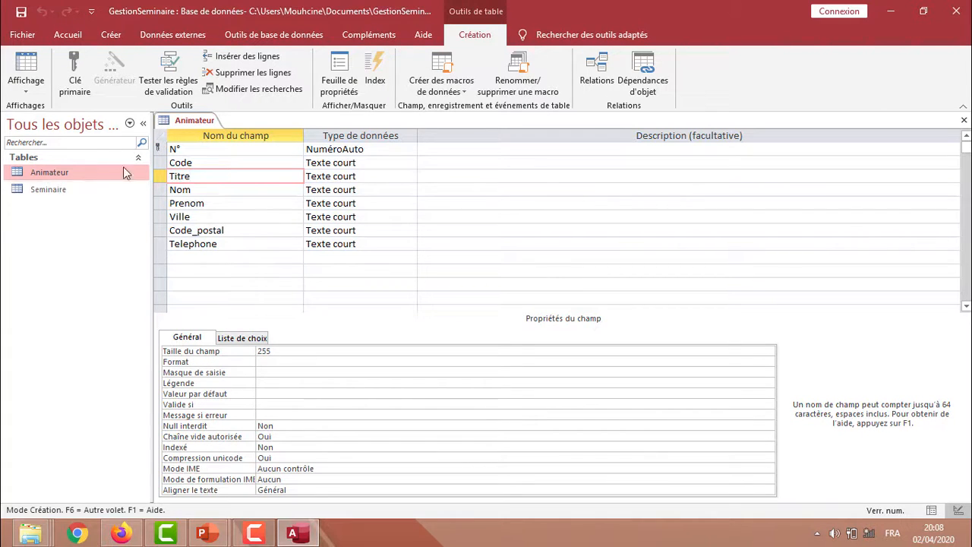
{"action": "left_click", "coordinate": [68, 38]}
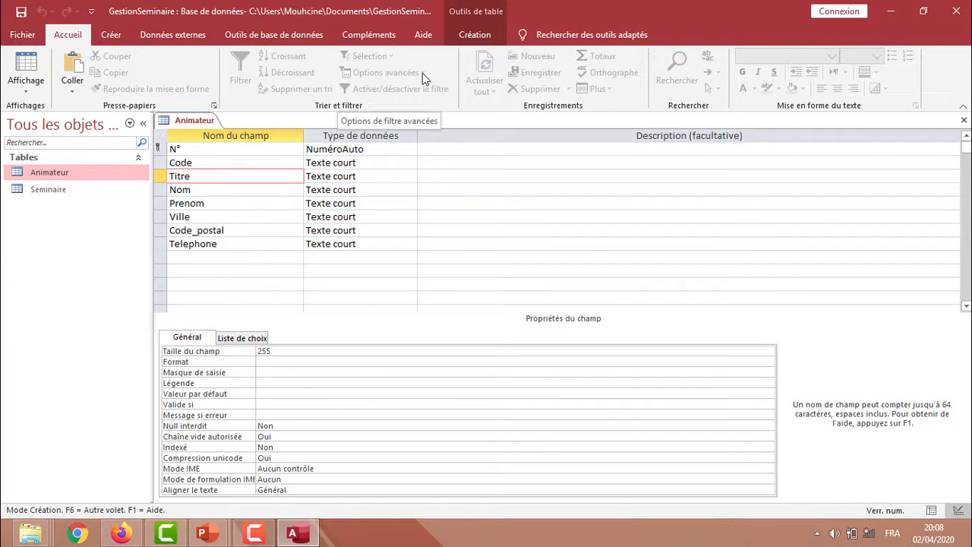
{"action": "left_click", "coordinate": [32, 91]}
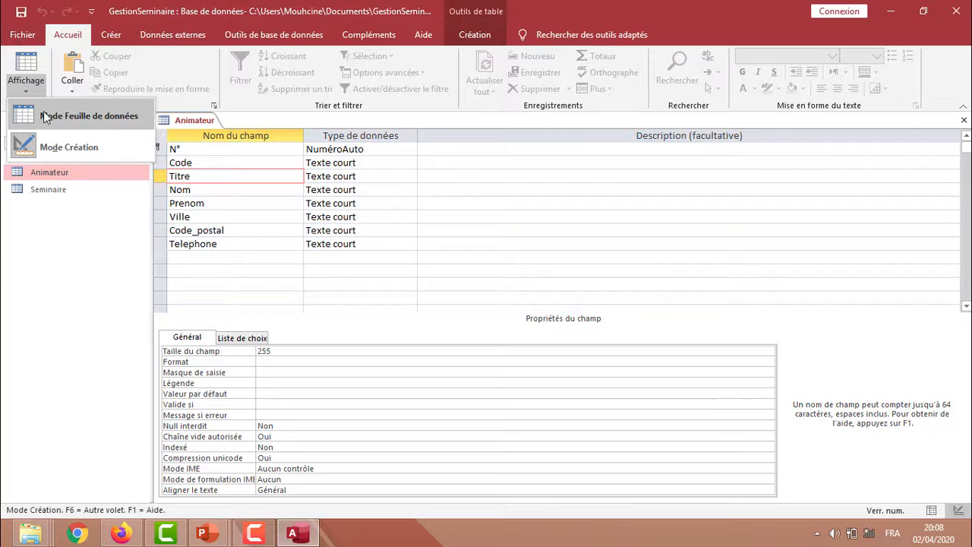
{"action": "left_click", "coordinate": [44, 114]}
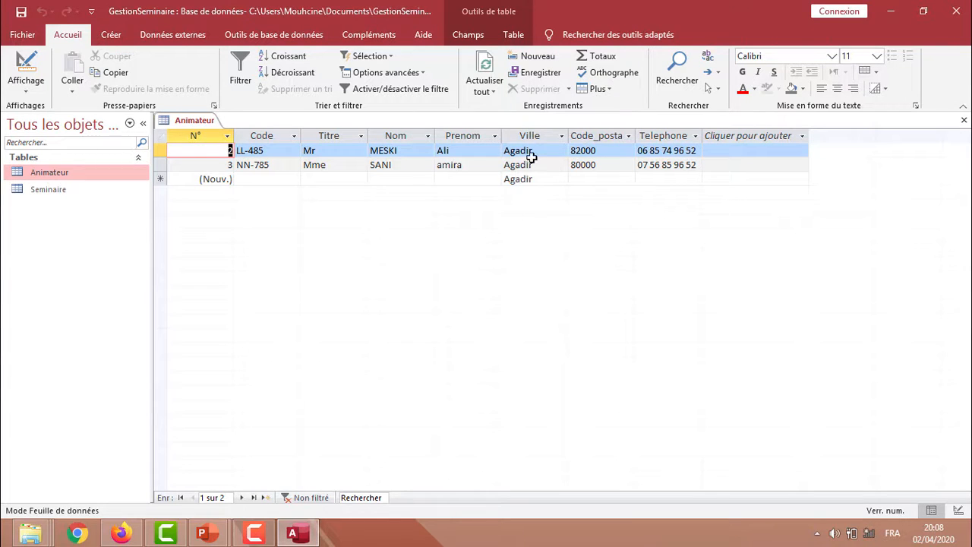
Step: Format the entire Animateur datasheet in bold italic with a font size of 14
{"action": "left_click", "coordinate": [161, 138]}
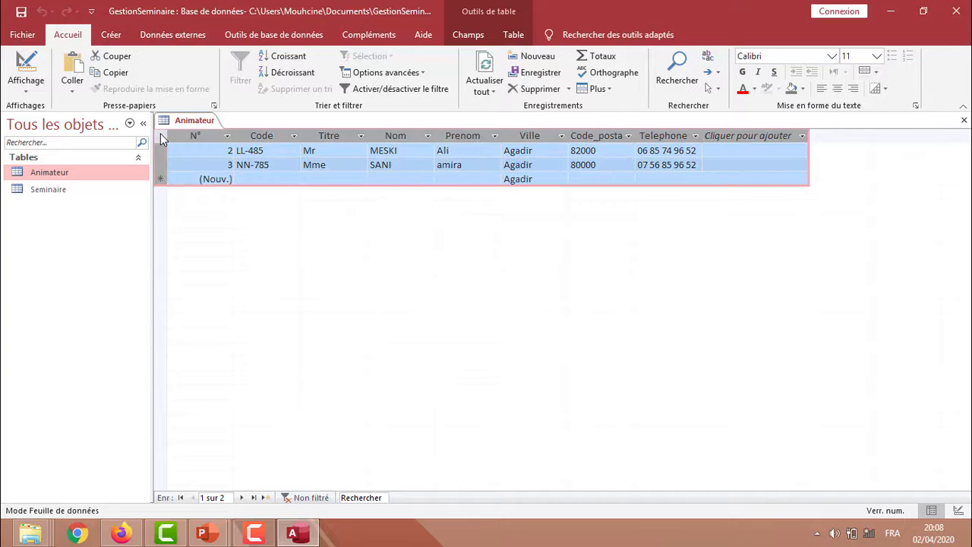
{"action": "left_click", "coordinate": [742, 73]}
{"action": "left_click", "coordinate": [757, 73]}
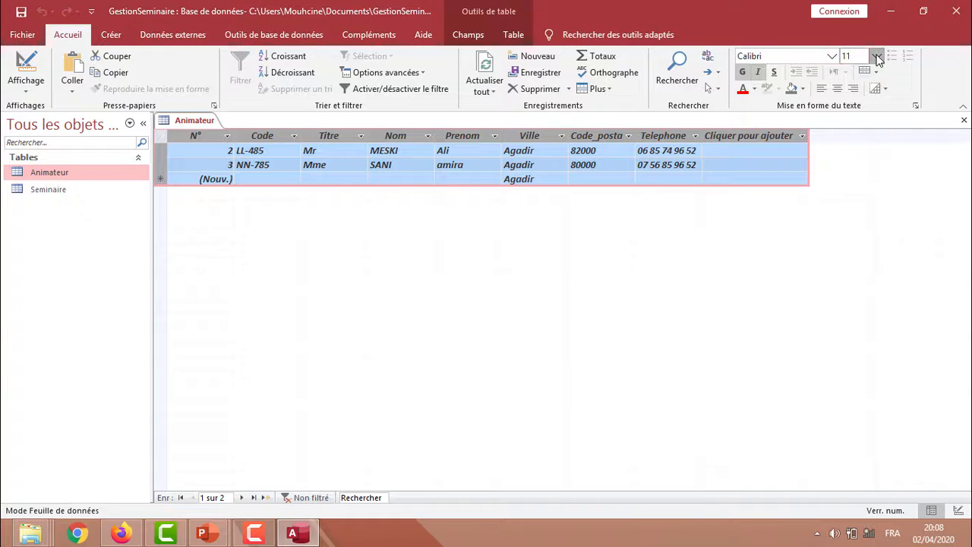
{"action": "left_click", "coordinate": [877, 57]}
{"action": "left_click", "coordinate": [854, 140]}
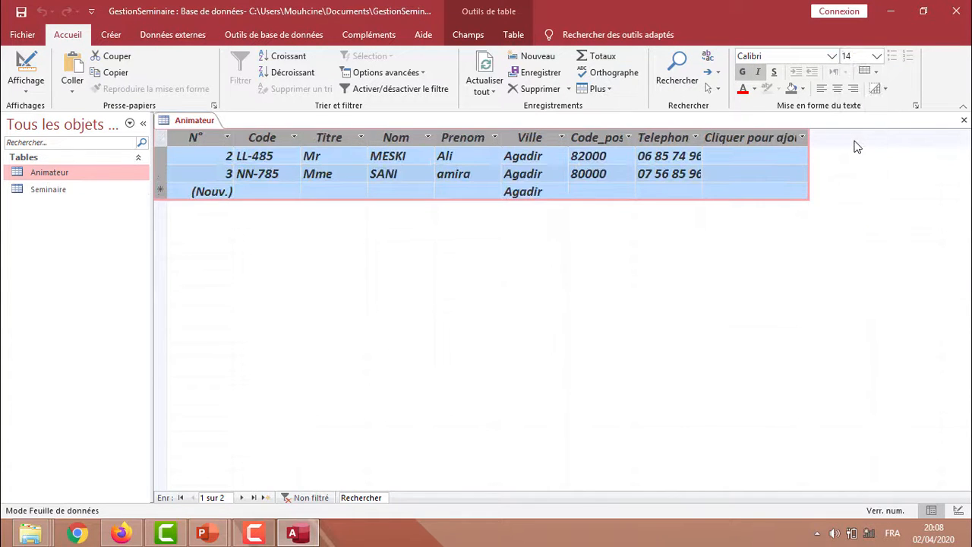
Step: Examine the commands for creating objects, importing and exporting external data, and maintaining the database
{"action": "left_click", "coordinate": [111, 36]}
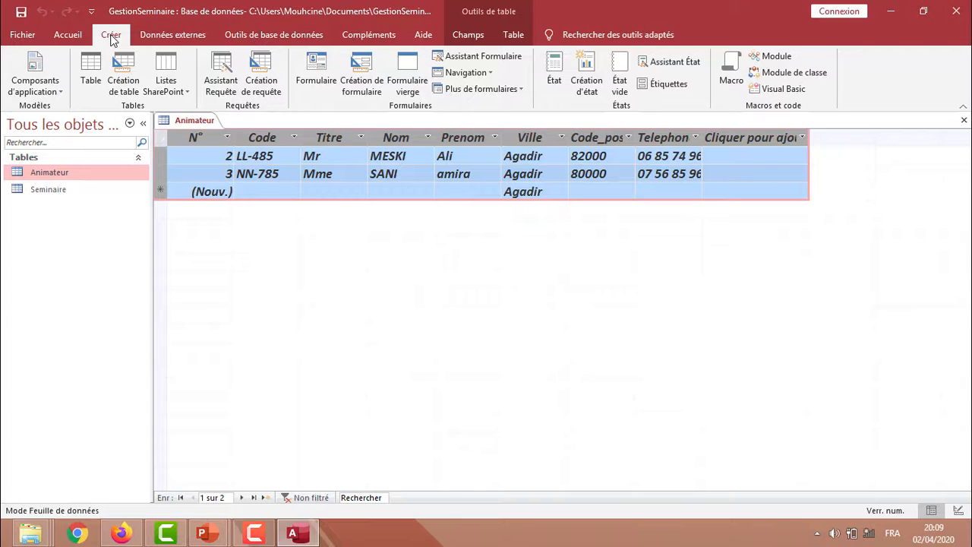
{"action": "left_click", "coordinate": [42, 89]}
{"action": "left_click", "coordinate": [41, 89]}
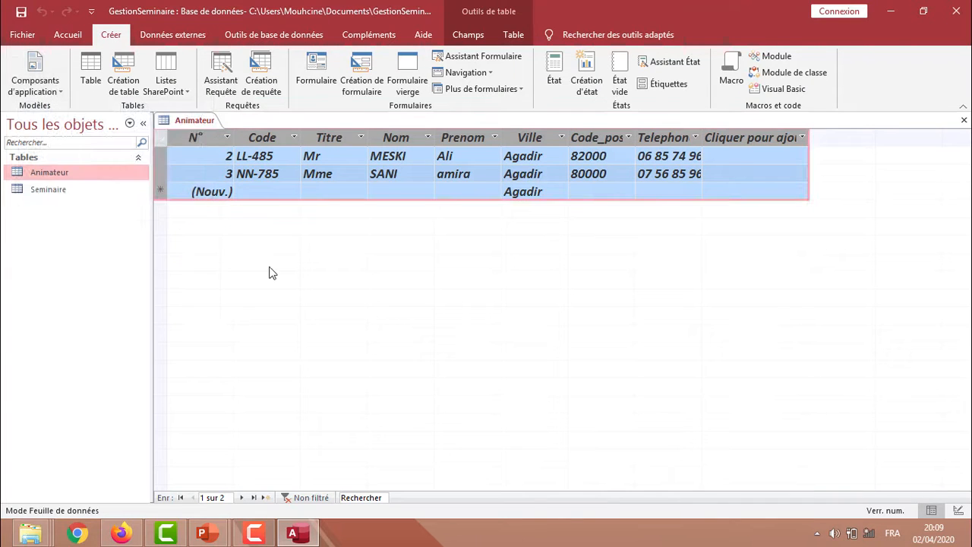
{"action": "left_click", "coordinate": [293, 167]}
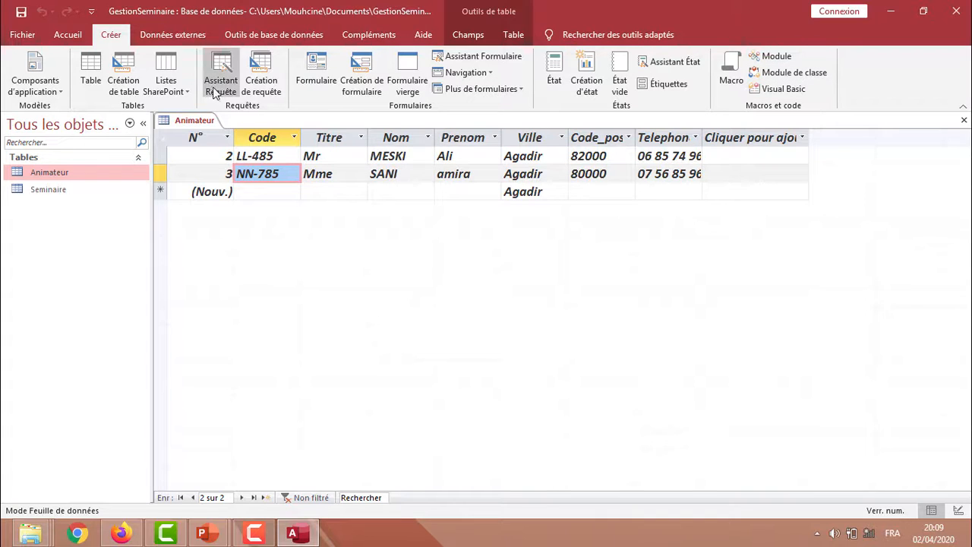
{"action": "left_click", "coordinate": [173, 35]}
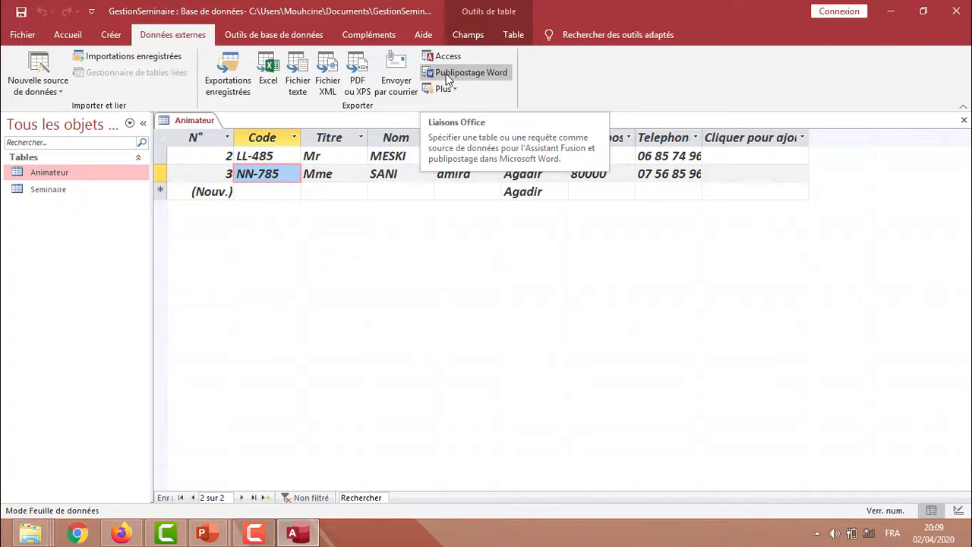
{"action": "left_click", "coordinate": [282, 34]}
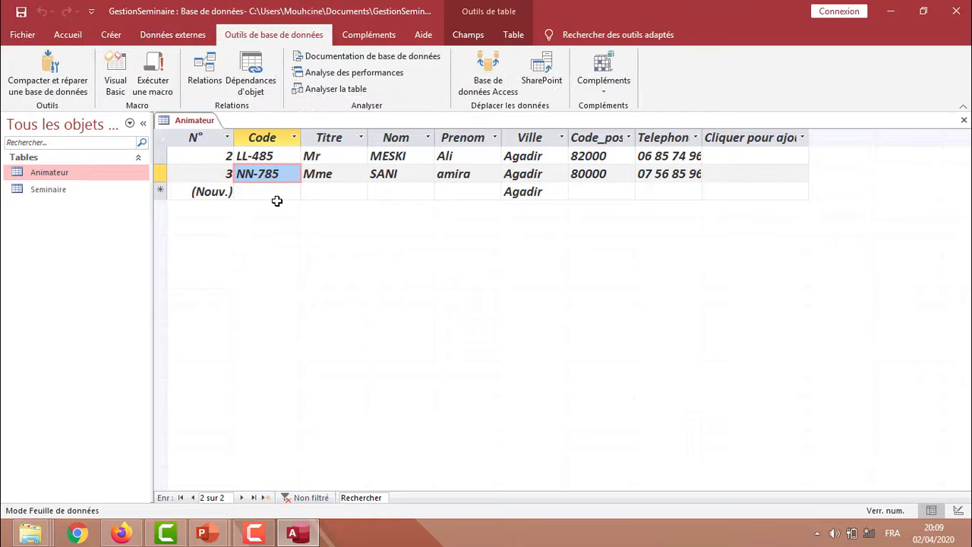
Step: View the tables offered by the performance analyzer, and close it without running an analysis
{"action": "left_click", "coordinate": [64, 196]}
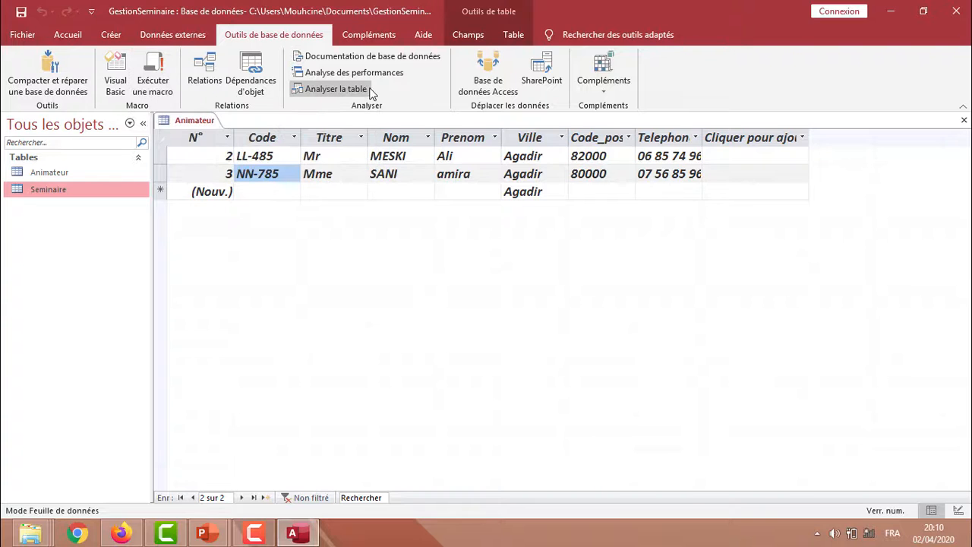
{"action": "left_click", "coordinate": [353, 74]}
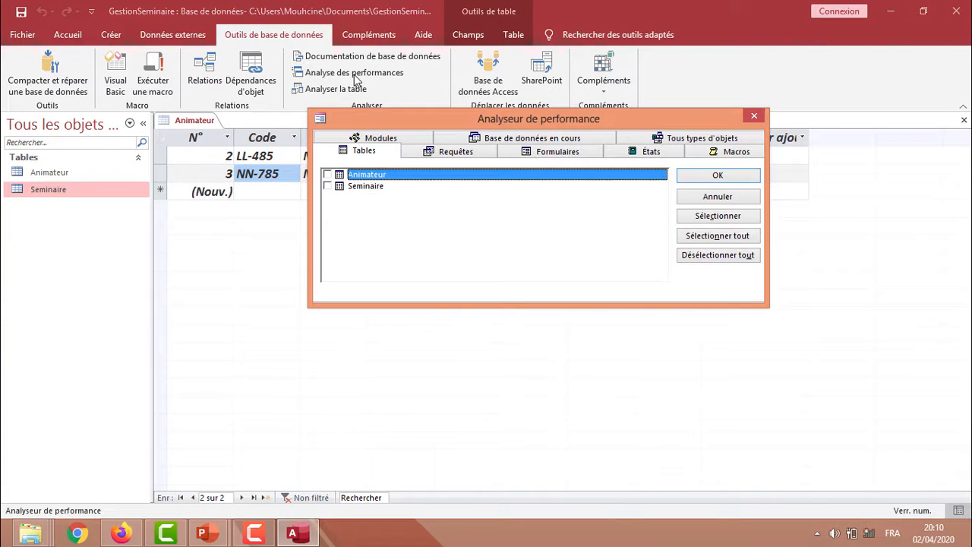
{"action": "left_click", "coordinate": [757, 118]}
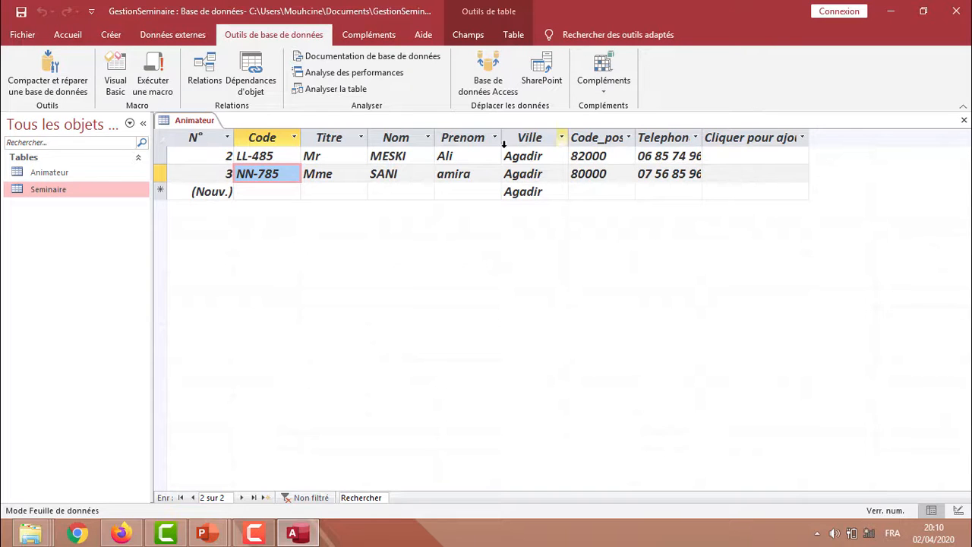
{"action": "left_click", "coordinate": [338, 184]}
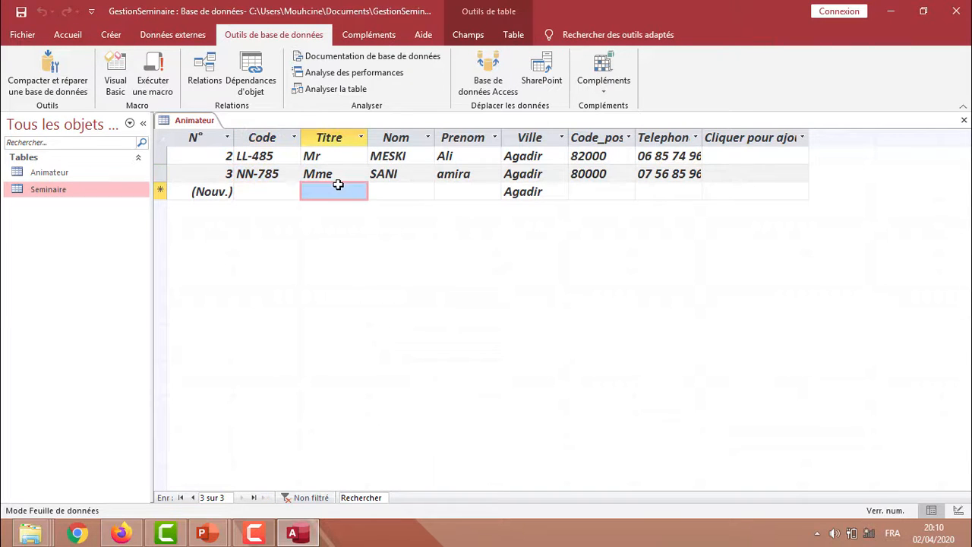
{"action": "left_click", "coordinate": [379, 36]}
{"action": "left_click", "coordinate": [300, 35]}
{"action": "left_click", "coordinate": [74, 36]}
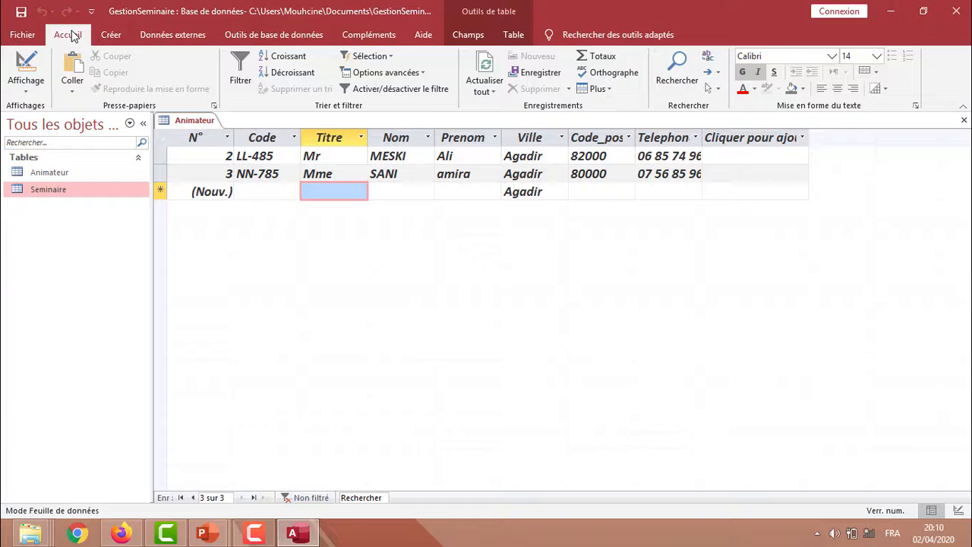
{"action": "left_click", "coordinate": [190, 34]}
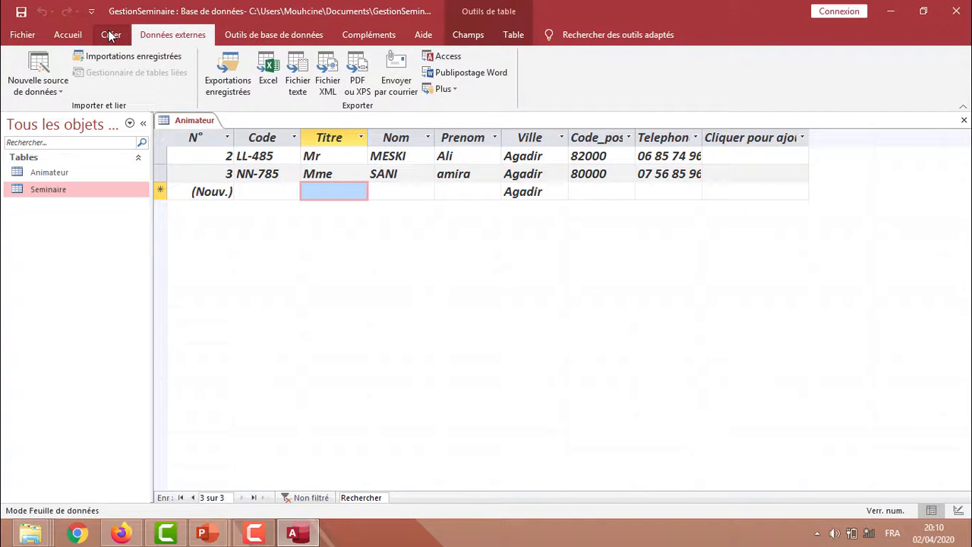
{"action": "left_click", "coordinate": [110, 35]}
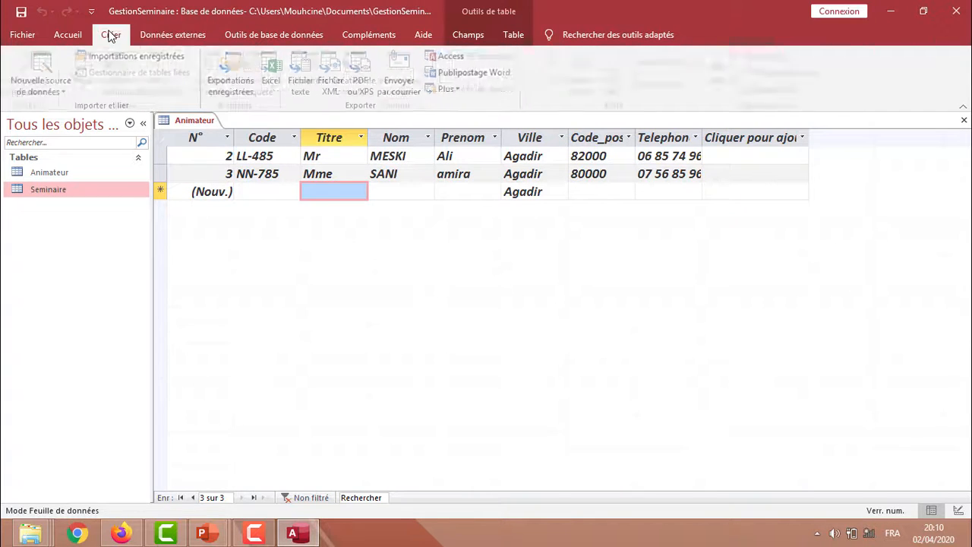
Step: Open the Seminaire table in Datasheet view alongside the Animateur table
{"action": "left_click", "coordinate": [48, 173]}
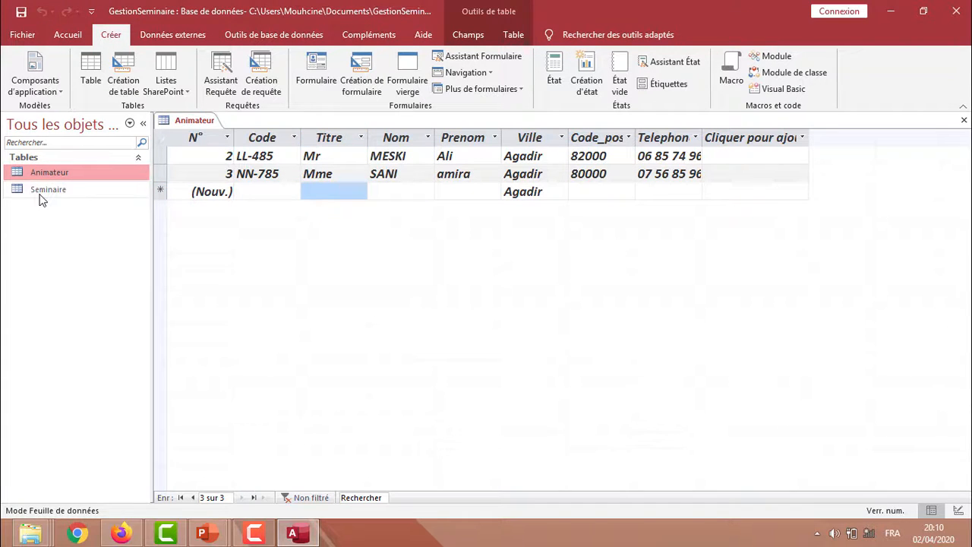
{"action": "left_click", "coordinate": [41, 196]}
{"action": "double_click", "coordinate": [41, 194]}
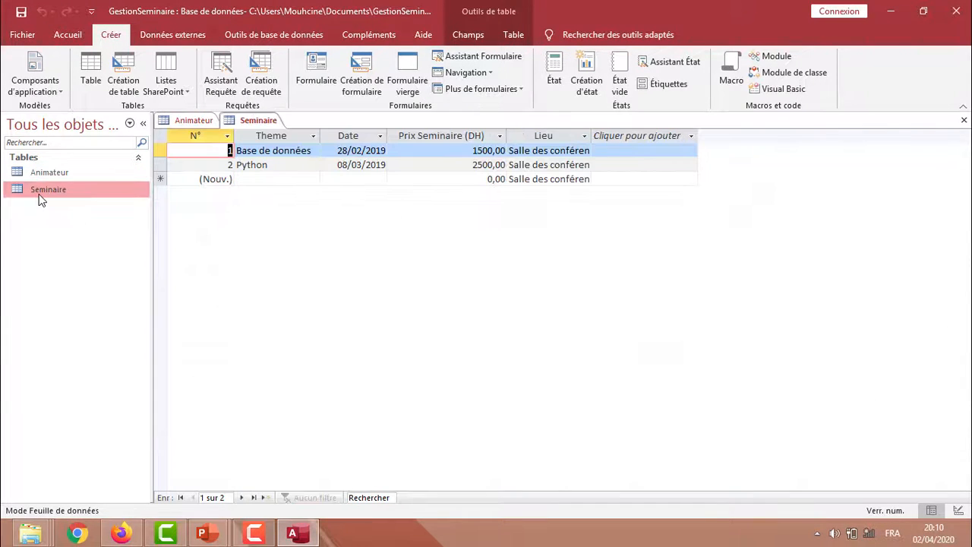